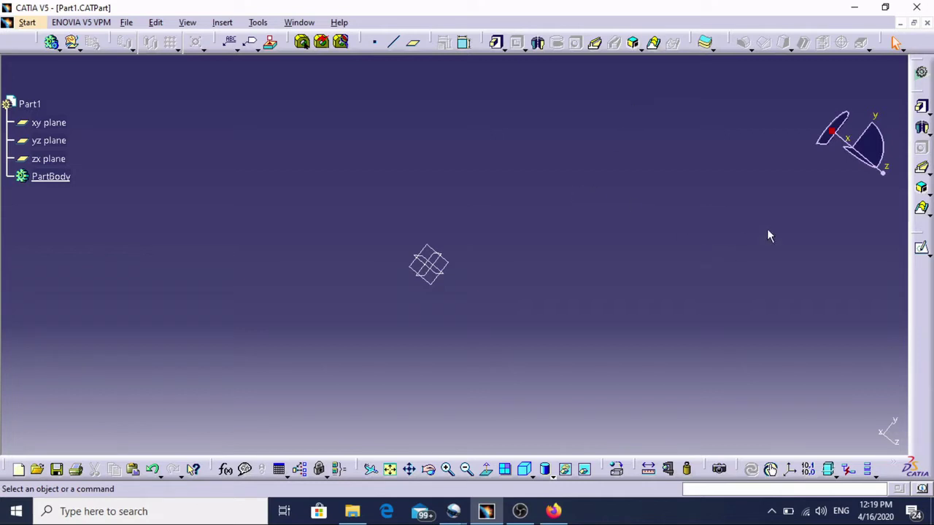
# Step: Start a sketch on the yz plane and place spline points left of, above and right of the origin
pyautogui.click(921, 248)
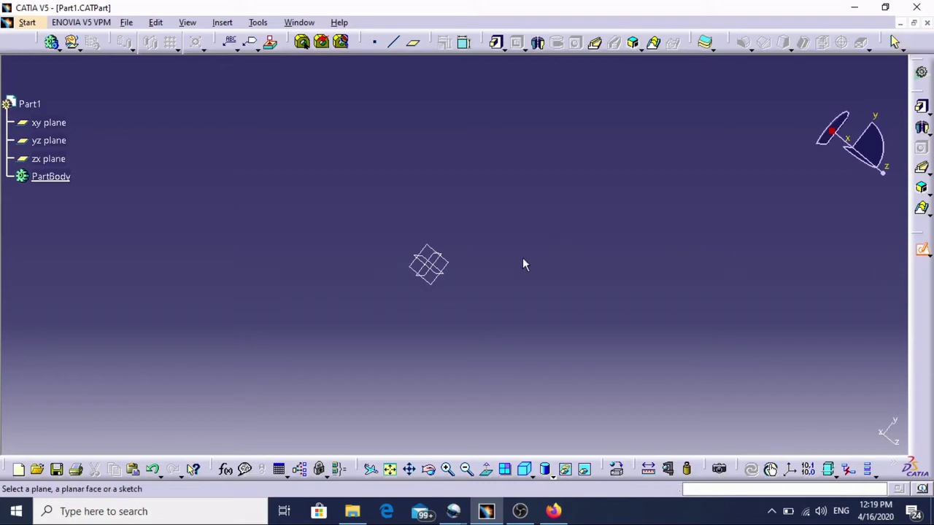
pyautogui.click(444, 265)
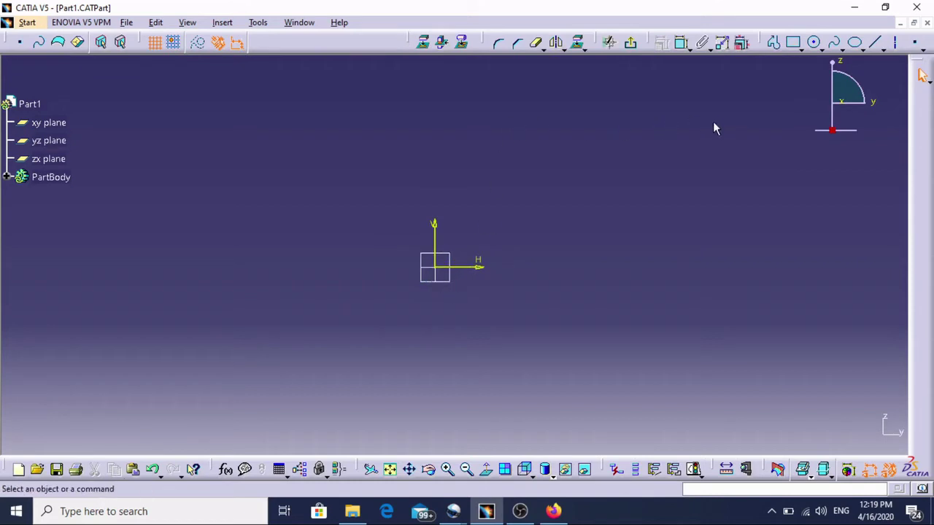
pyautogui.click(835, 46)
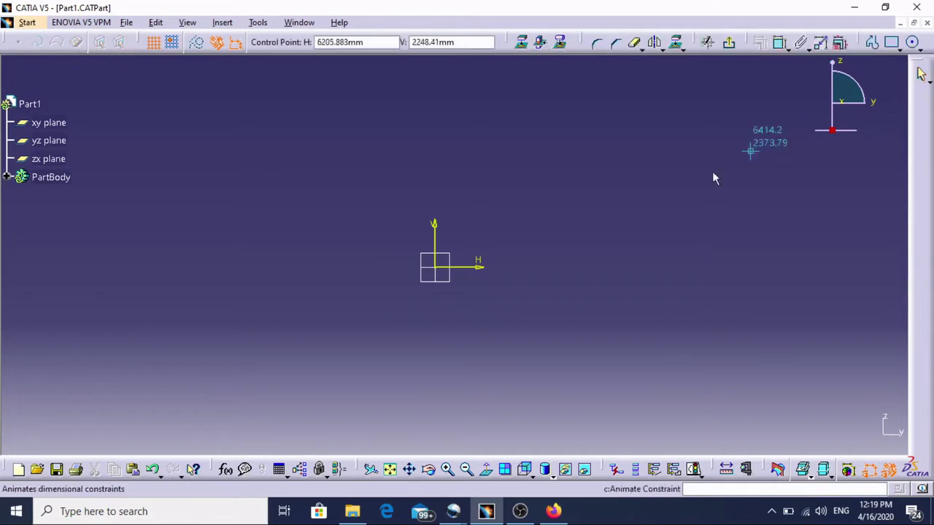
pyautogui.click(321, 256)
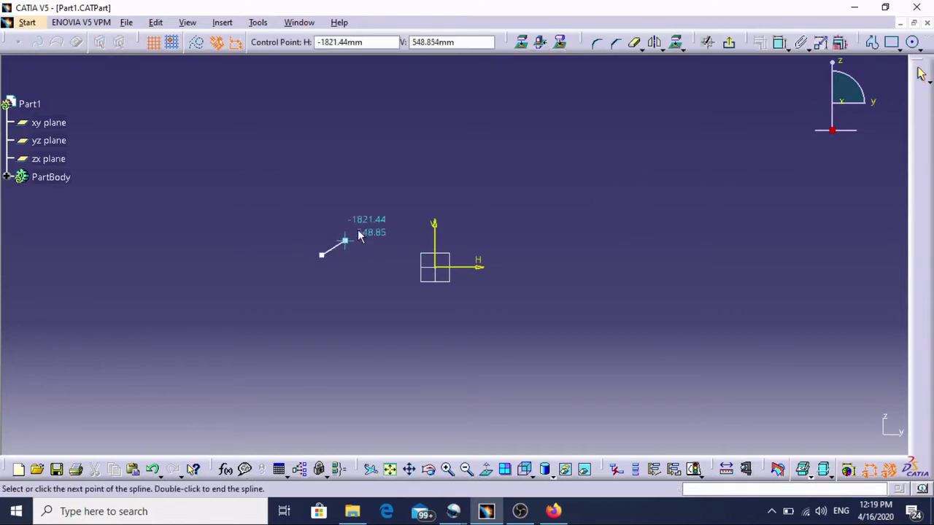
pyautogui.click(422, 216)
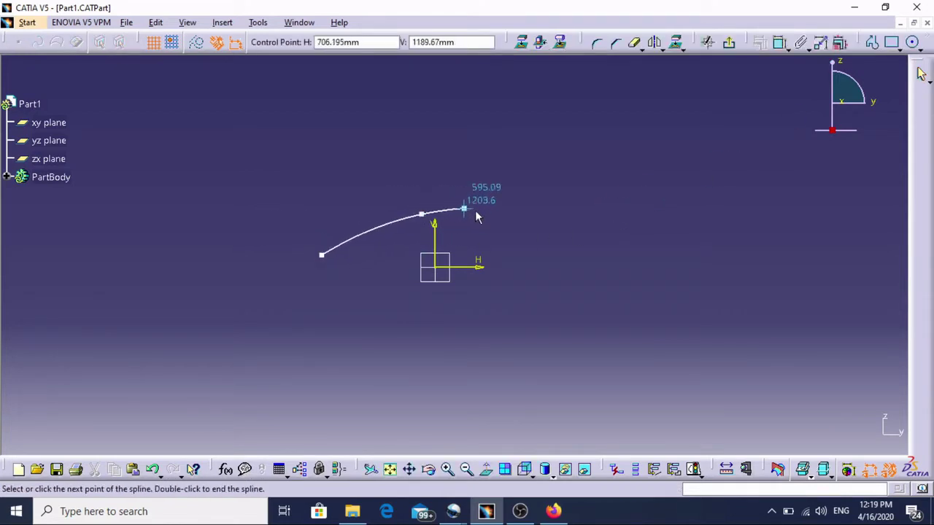
pyautogui.click(535, 218)
pyautogui.click(632, 275)
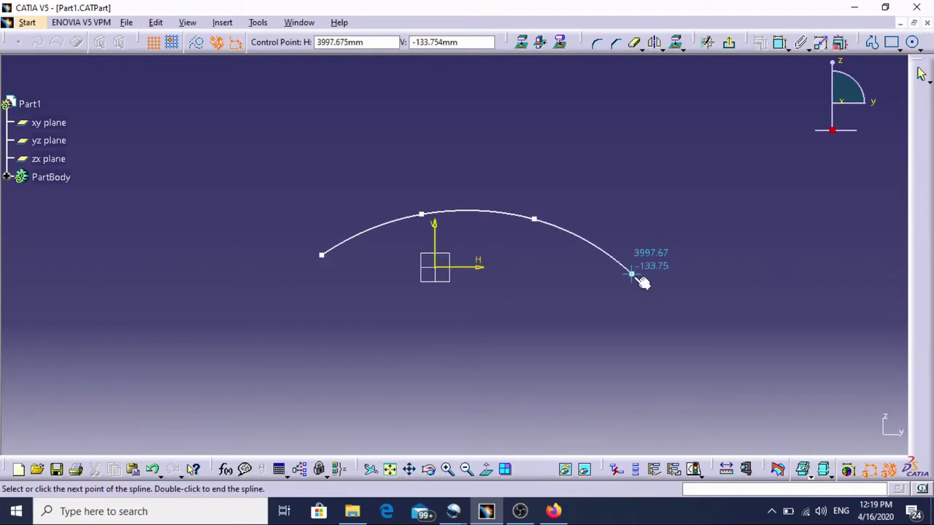
# Step: Add the lower spline points, close the loop at the start point, and exit the sketch
pyautogui.click(601, 320)
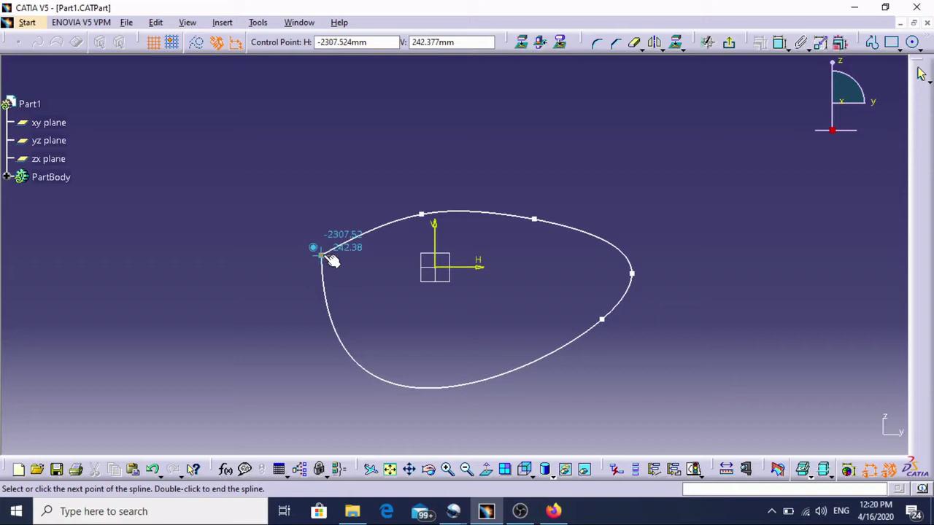
pyautogui.click(509, 358)
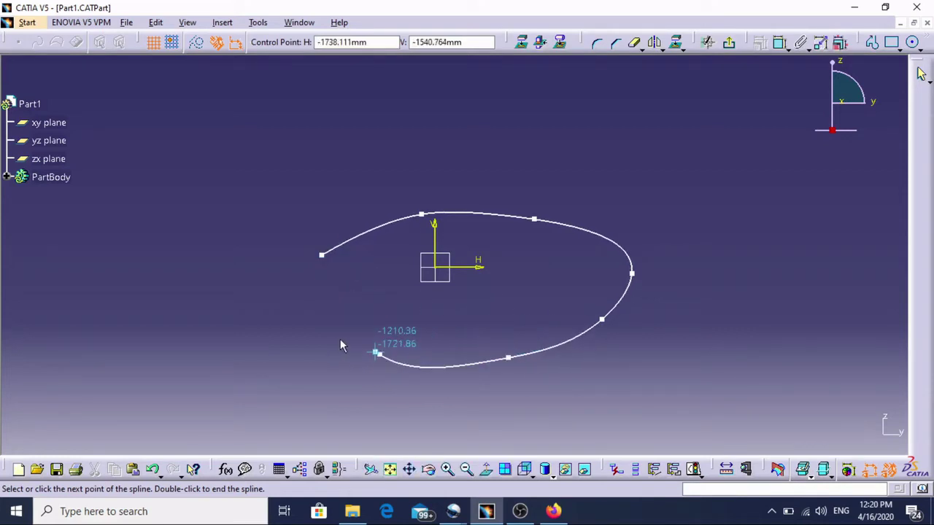
pyautogui.click(378, 355)
pyautogui.click(291, 310)
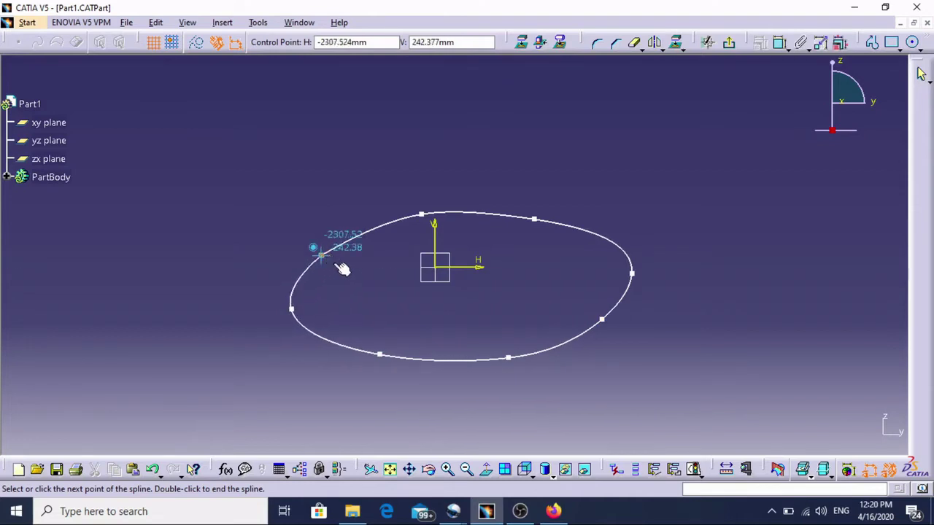
pyautogui.click(323, 255)
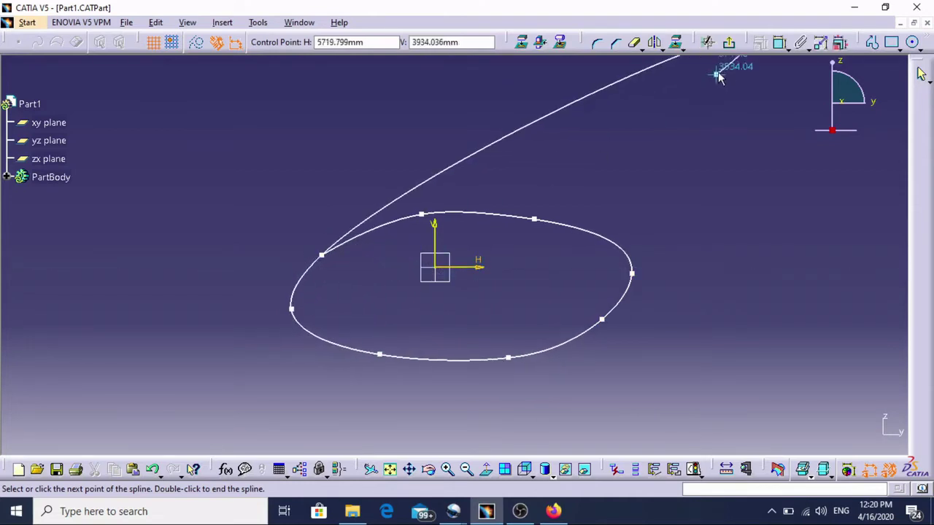
pyautogui.click(730, 46)
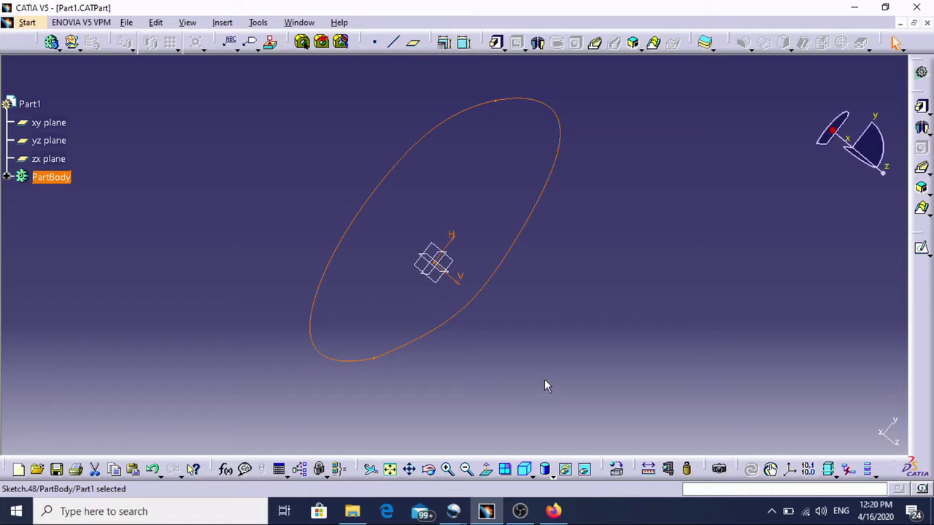
# Step: Open a new sketch on the xy plane and zoom out until the spline shows edge-on
pyautogui.click(433, 272)
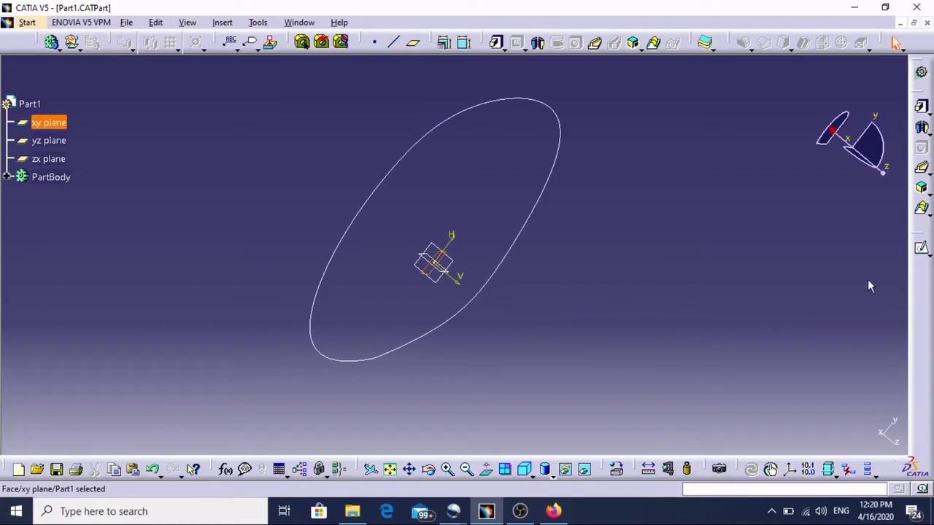
pyautogui.click(923, 250)
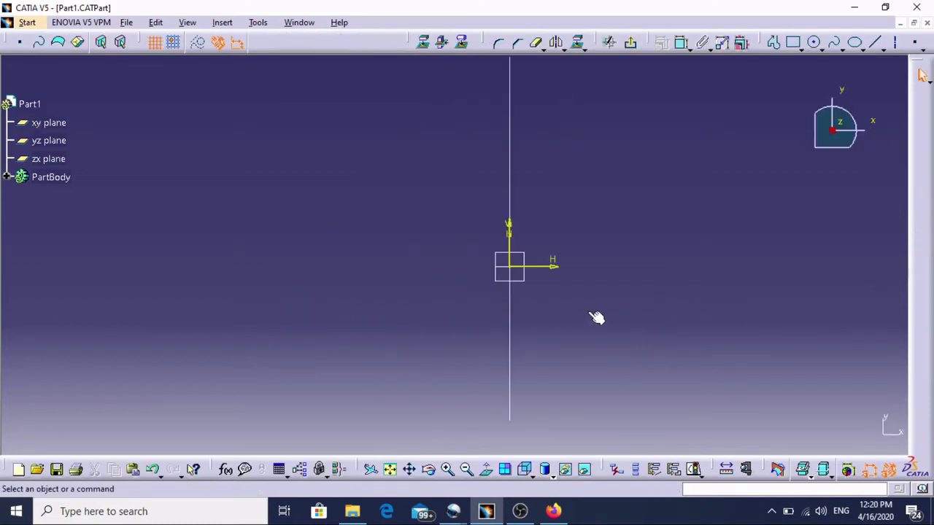
pyautogui.click(466, 469)
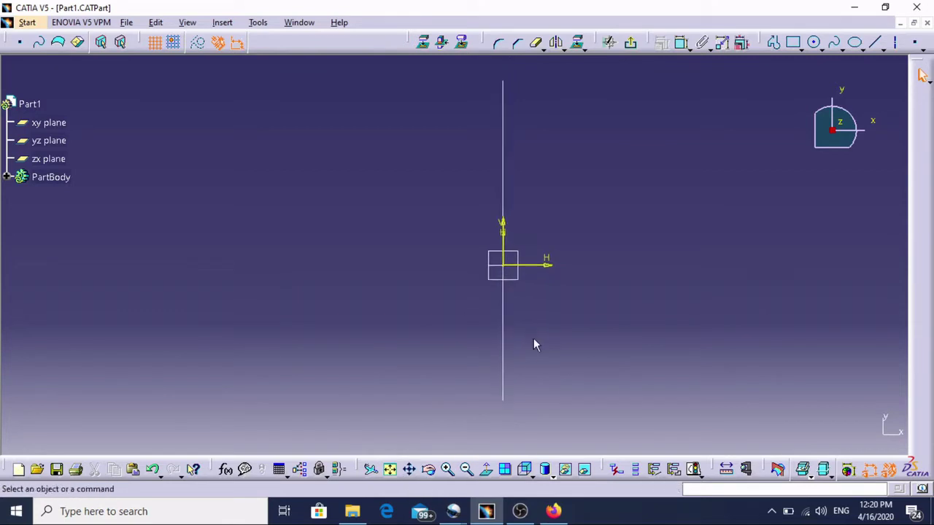
pyautogui.moveTo(533, 345); pyautogui.dragTo(522, 337, button='middle')
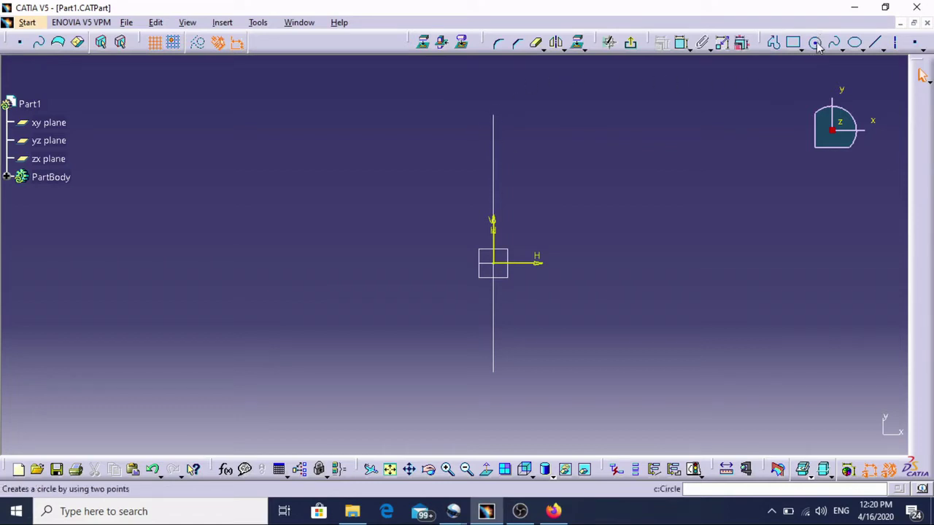
# Step: Draw a closed profile from the vertical axis: top edge, slanted edges, tangent-arc bulge and bottom edge
pyautogui.click(775, 43)
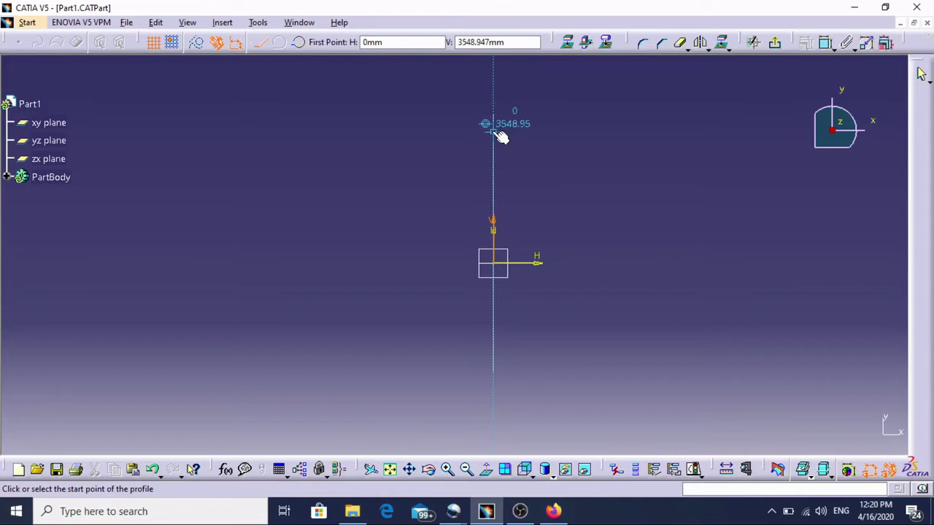
pyautogui.click(496, 117)
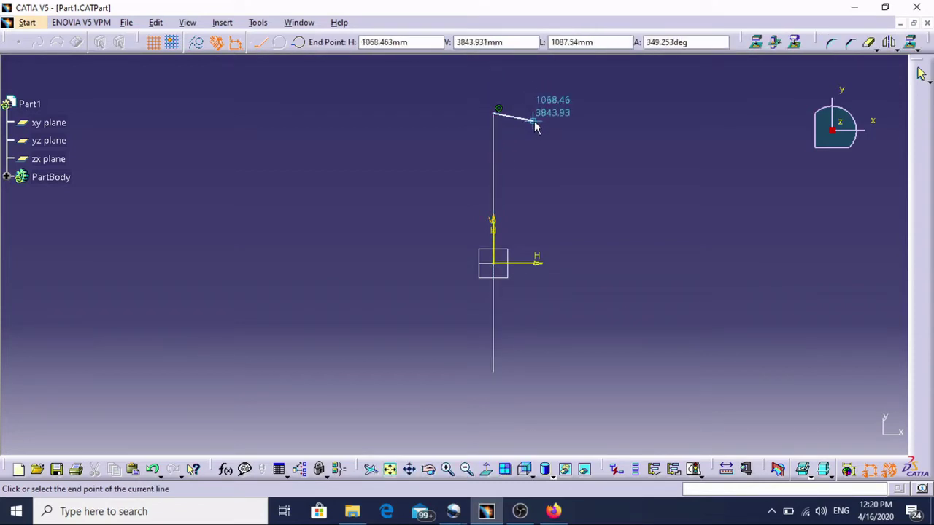
pyautogui.click(536, 114)
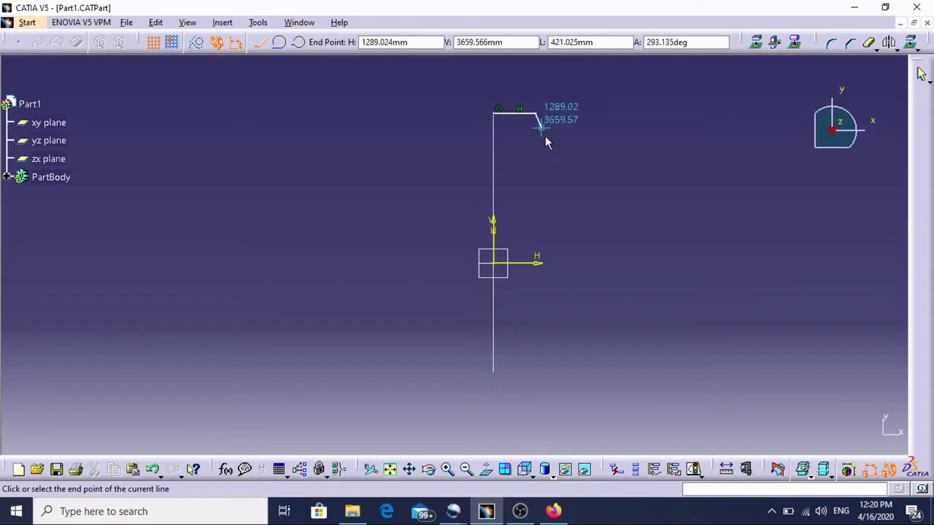
pyautogui.click(565, 168)
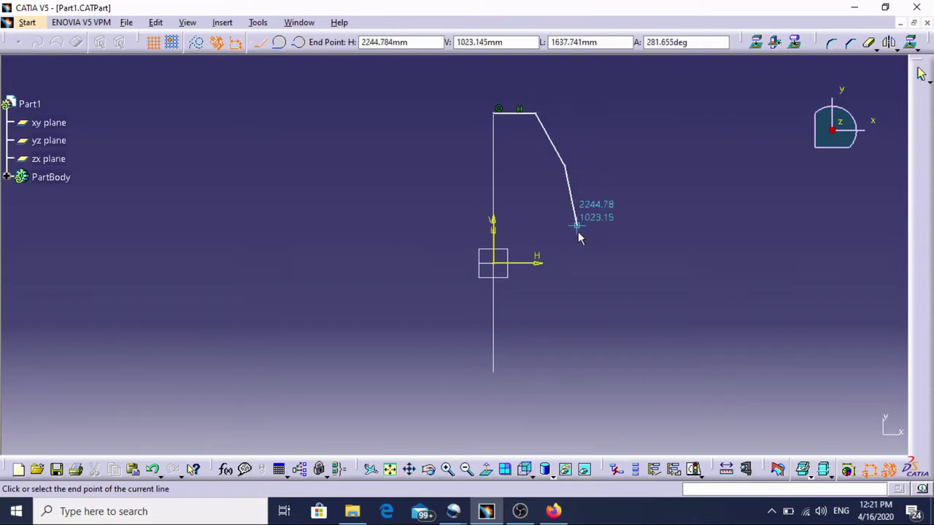
pyautogui.click(578, 241)
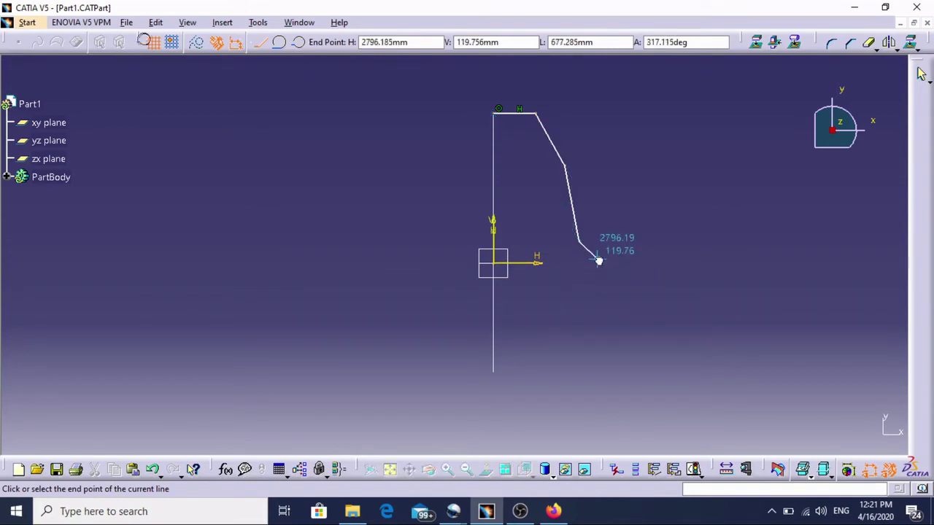
pyautogui.moveTo(598, 262); pyautogui.dragTo(584, 244, button='middle')
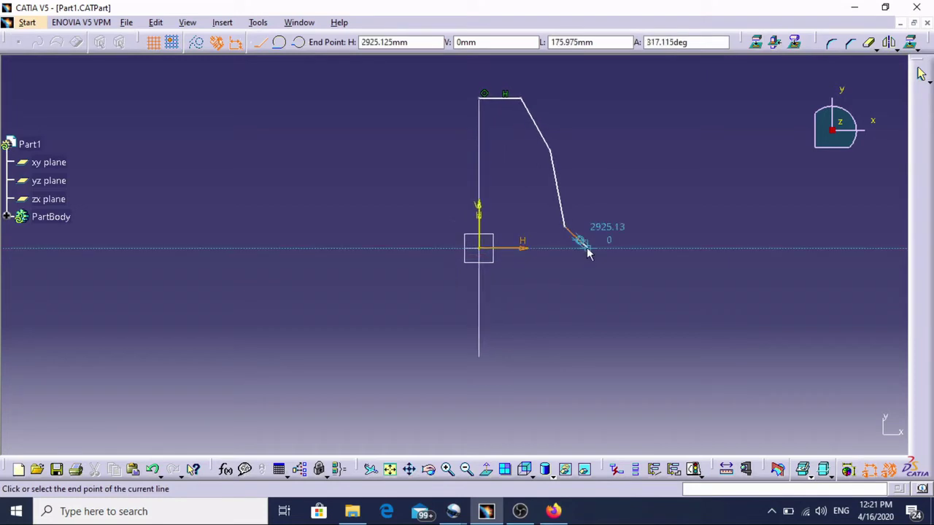
pyautogui.moveTo(587, 251); pyautogui.dragTo(563, 323)
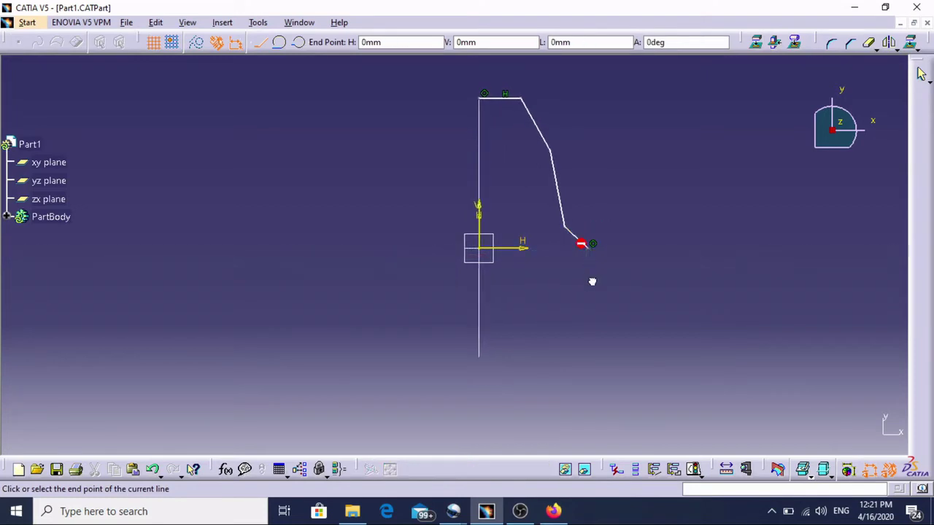
pyautogui.click(562, 319)
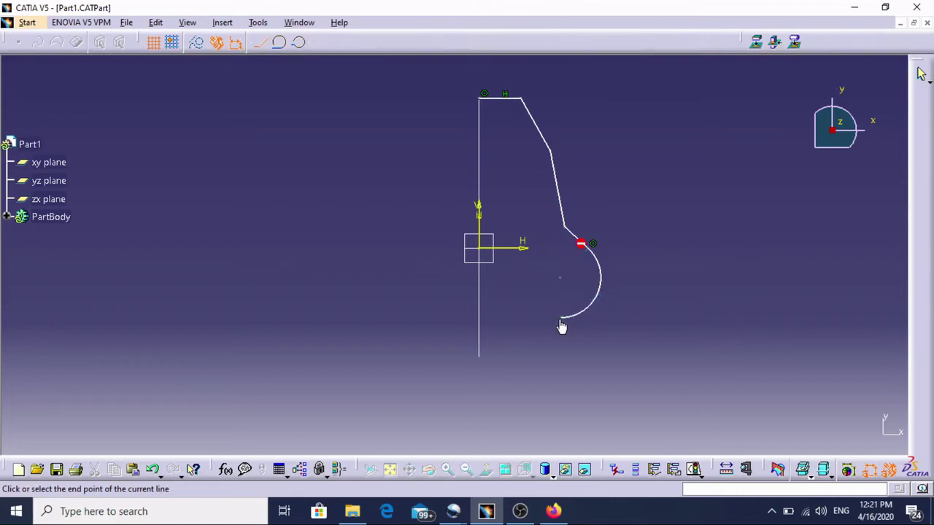
pyautogui.click(541, 355)
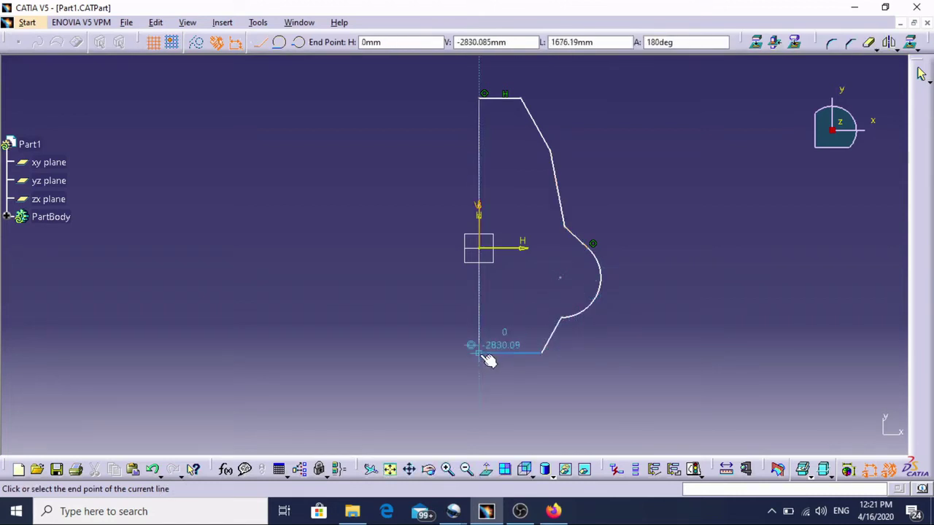
pyautogui.click(482, 354)
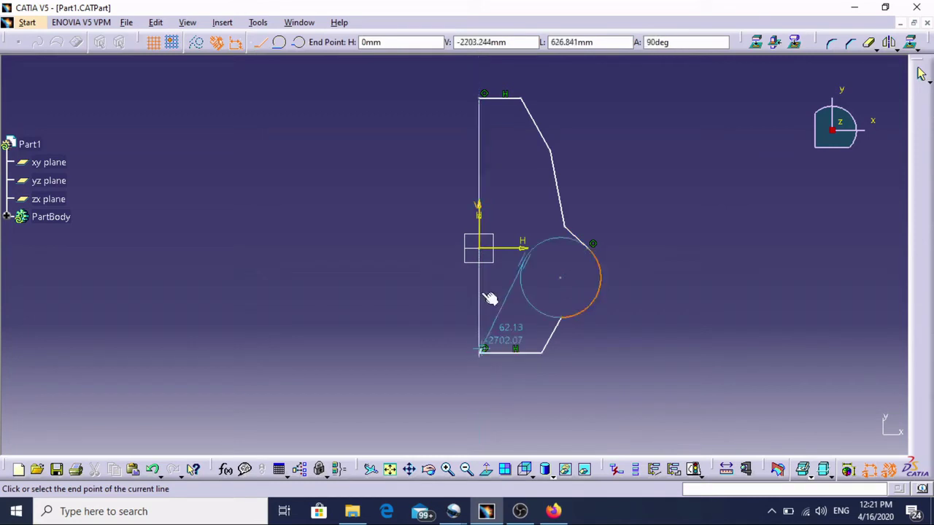
pyautogui.click(480, 97)
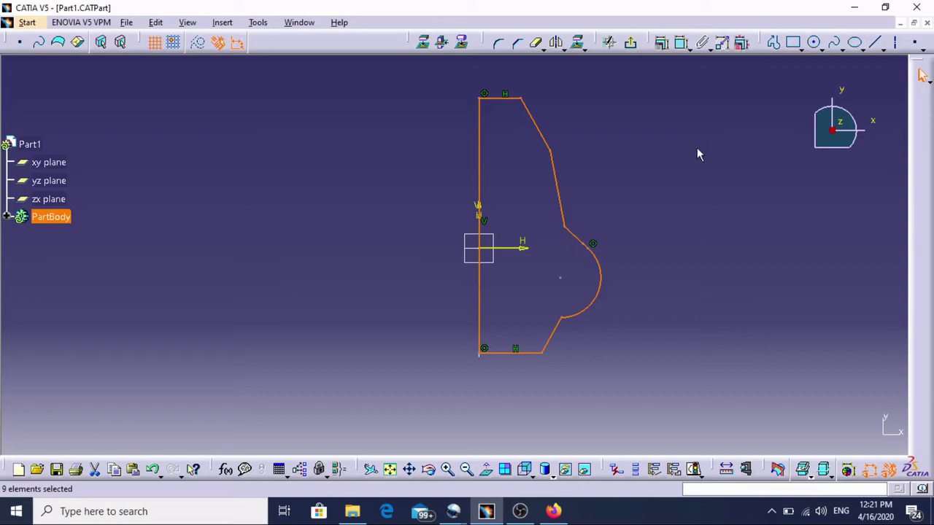
# Step: Exit the sketch and Solid Combine it with the spline sketch into one solid, then deselect it
pyautogui.click(630, 43)
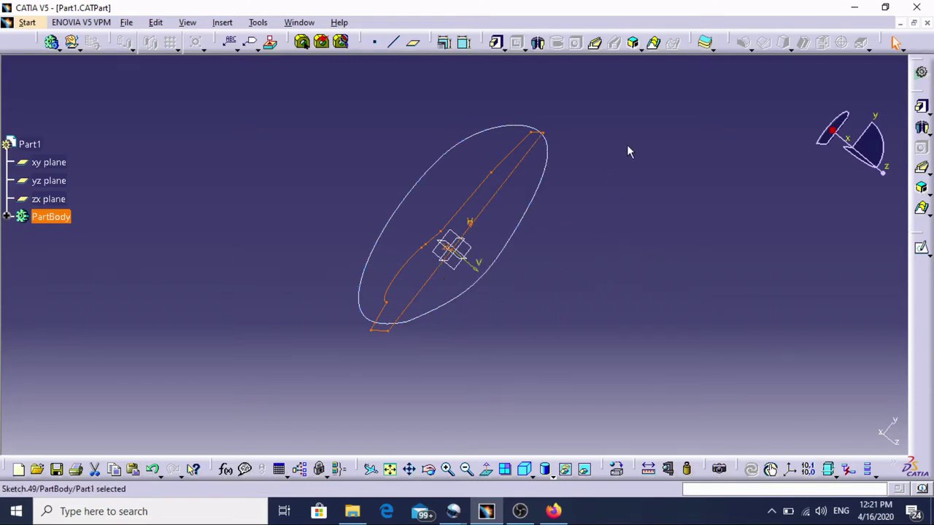
pyautogui.click(635, 45)
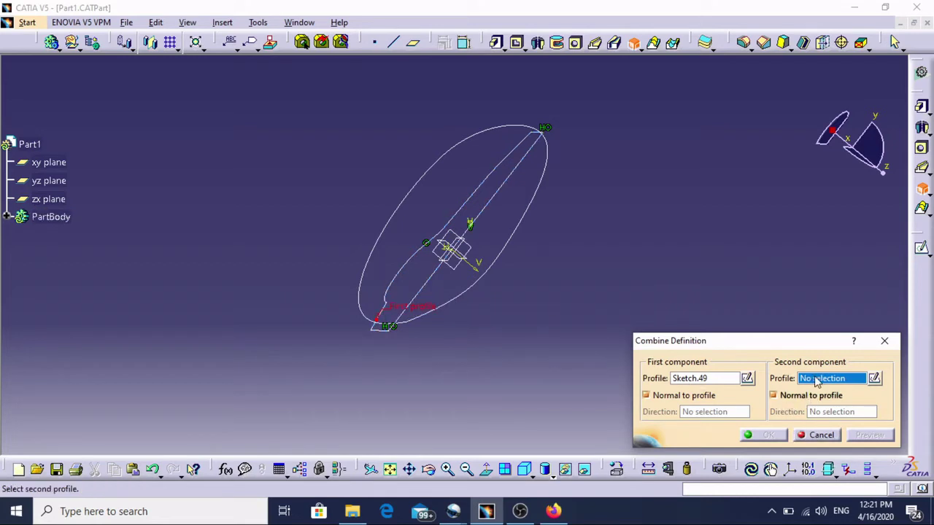
pyautogui.click(472, 295)
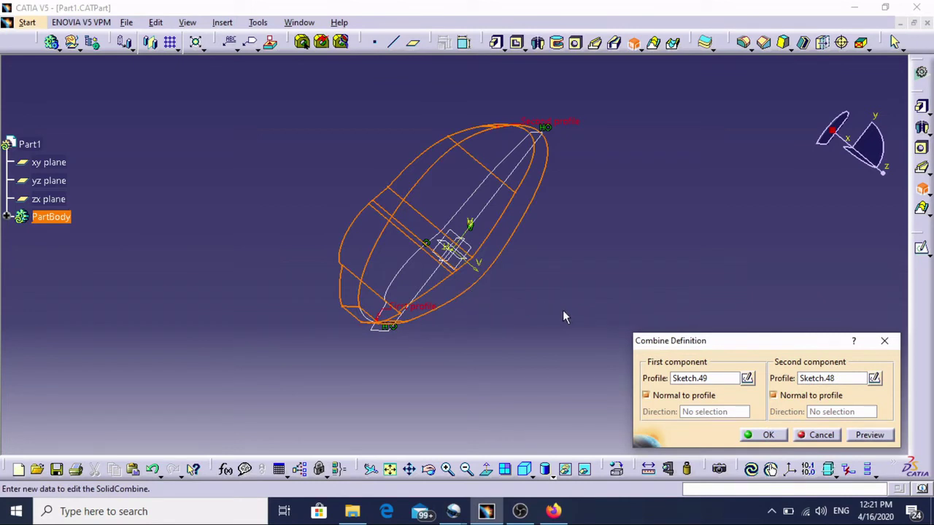
pyautogui.click(761, 438)
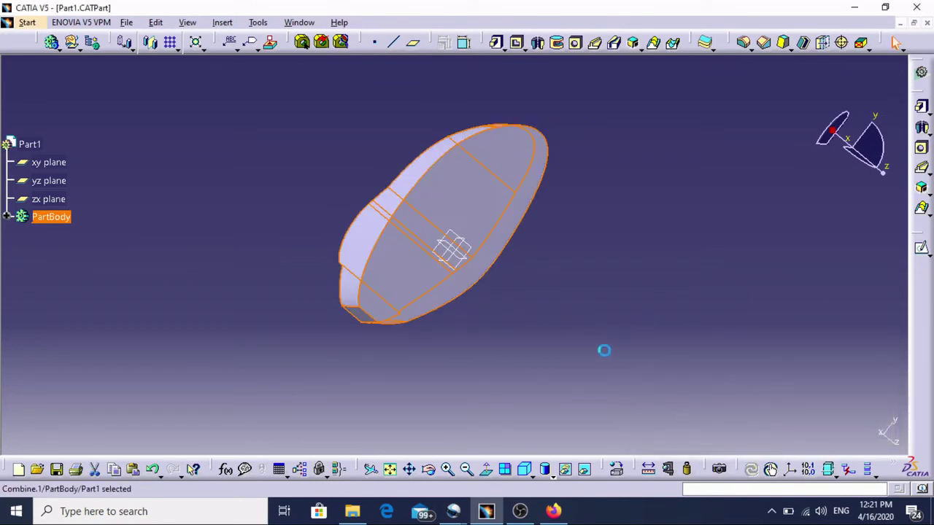
pyautogui.click(596, 322)
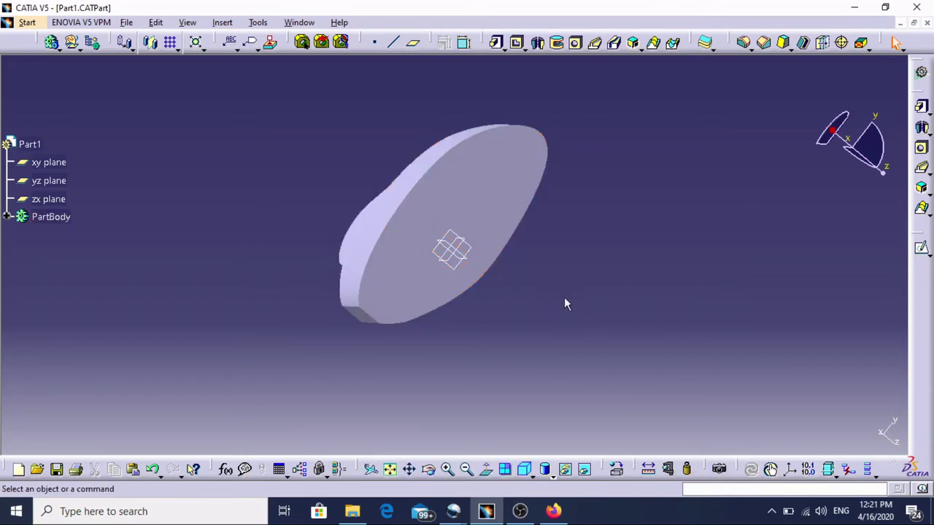
pyautogui.click(428, 469)
# Step: Orbit the combined solid to another side and select it
pyautogui.moveTo(436, 229)
pyautogui.mouseDown()
pyautogui.moveTo(443, 271)
pyautogui.moveTo(494, 336)
pyautogui.moveTo(617, 277)
pyautogui.moveTo(659, 234)
pyautogui.moveTo(644, 250)
pyautogui.moveTo(671, 258)
pyautogui.moveTo(735, 217)
pyautogui.moveTo(717, 228)
pyautogui.mouseUp()
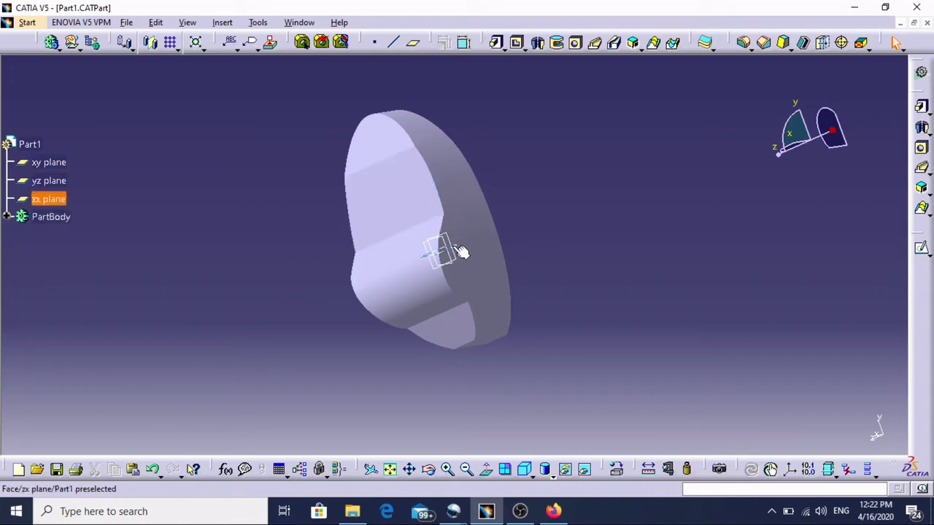
pyautogui.click(492, 260)
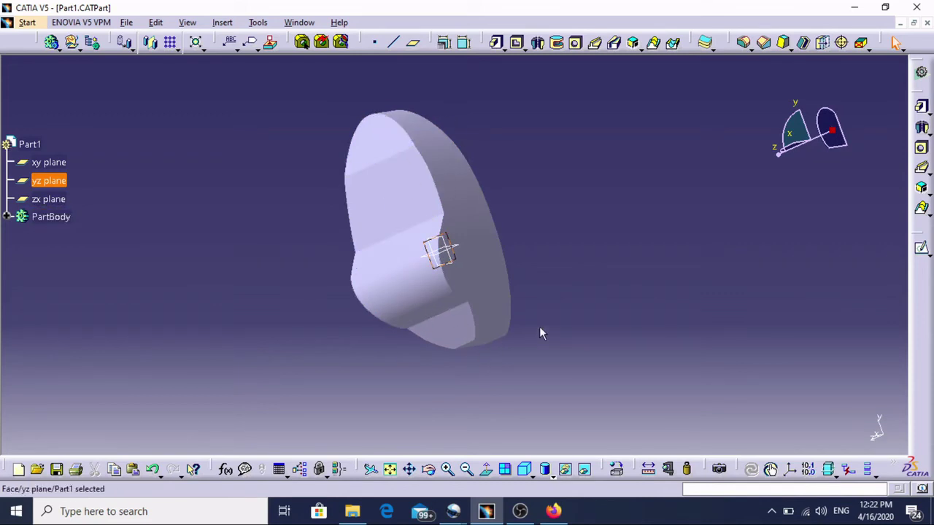
# Step: Open the Combine definition, close it unchanged, and undo the combine with Ctrl+Z
pyautogui.doubleClick(437, 281)
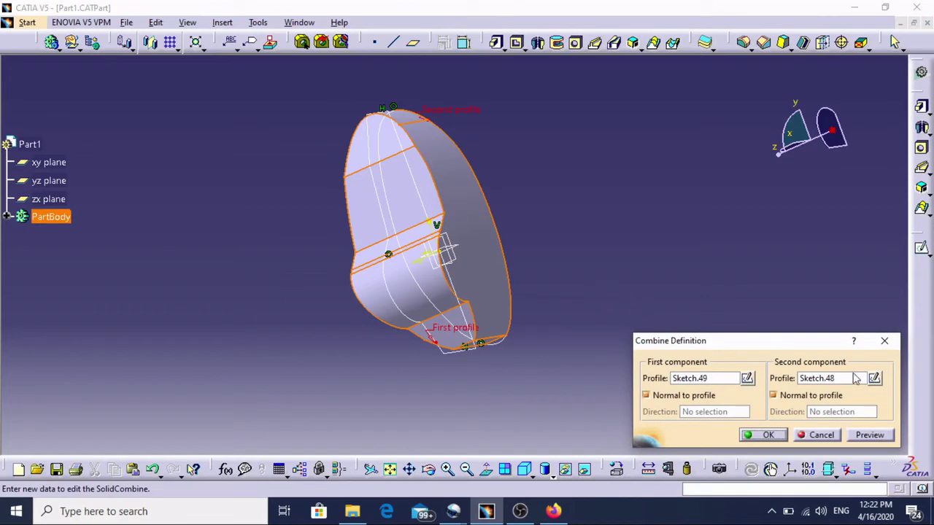
pyautogui.click(884, 340)
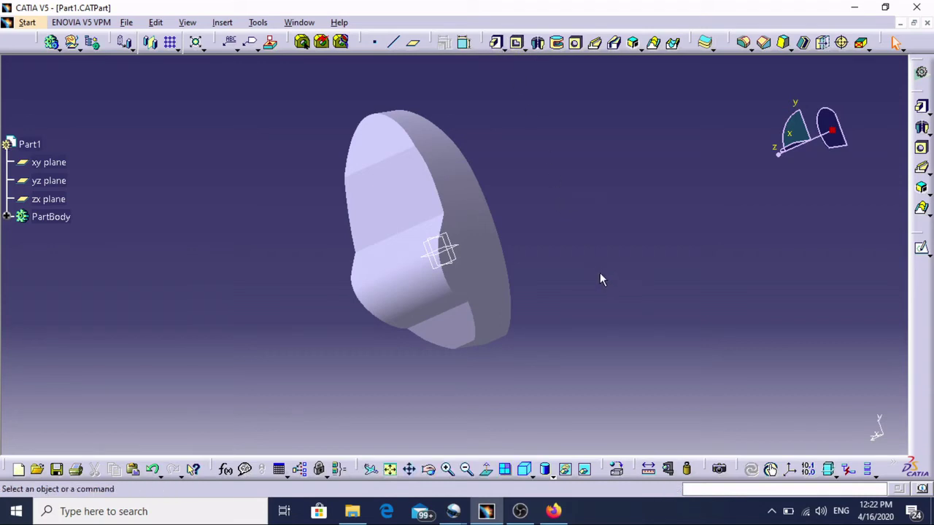
pyautogui.hotkey('ctrl', 'z')
# Step: Undo the combine and start a Pad from the Sketch.49 profile
pyautogui.click(151, 469)
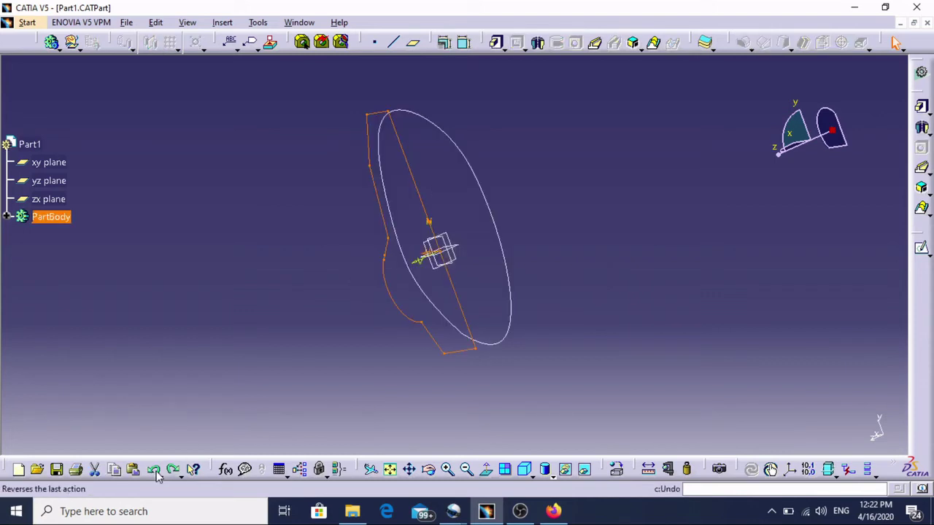
pyautogui.click(452, 353)
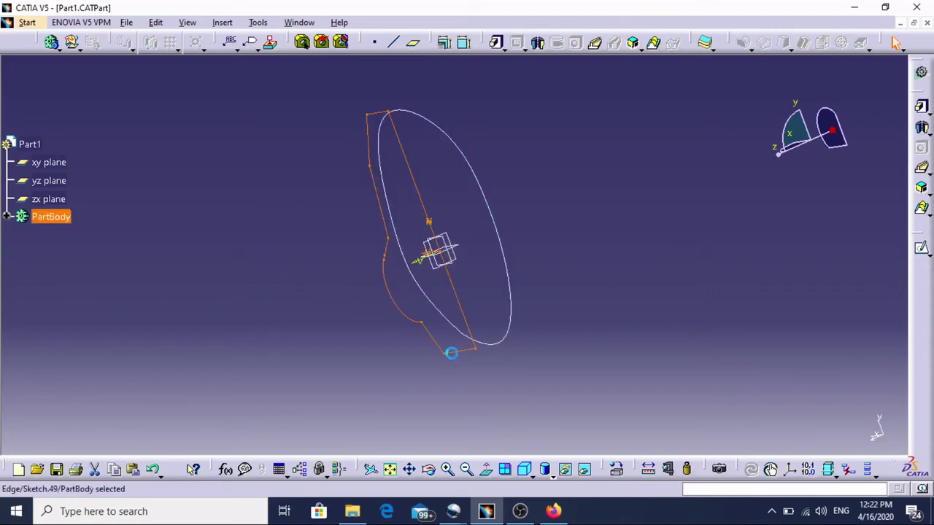
pyautogui.click(921, 127)
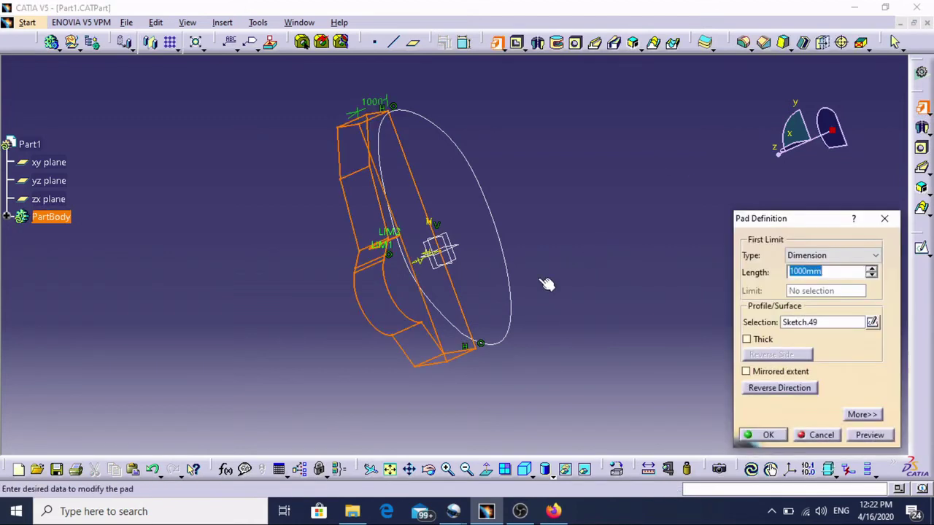
# Step: Set the pad length to 2082mm and create the Pad
pyautogui.click(872, 269)
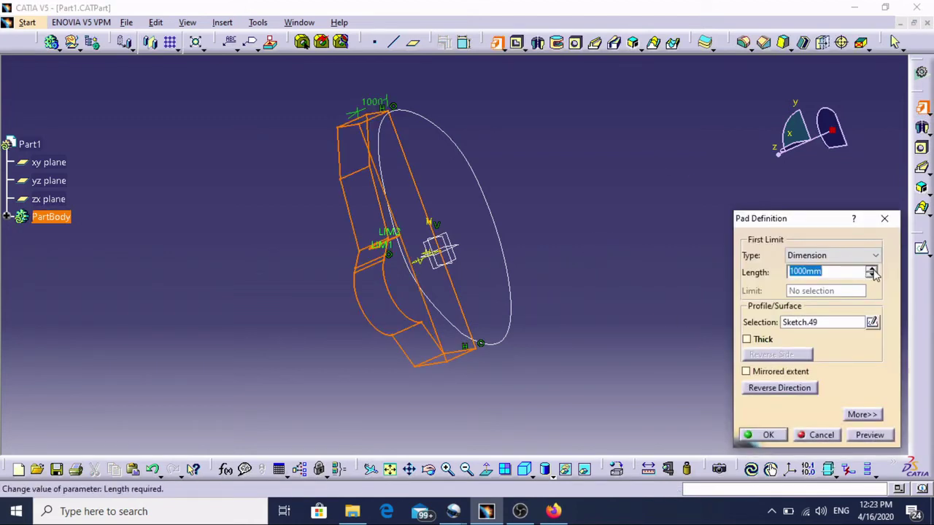
pyautogui.click(871, 270)
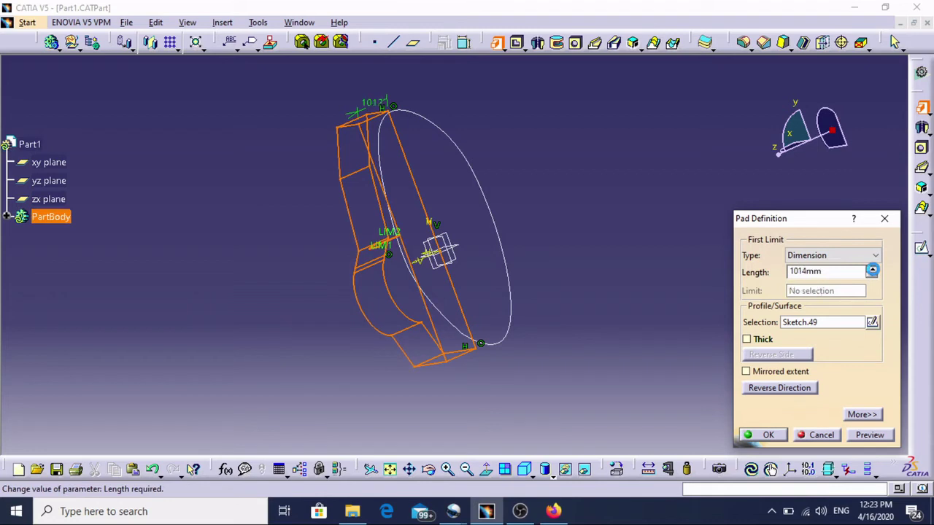
pyautogui.click(871, 269)
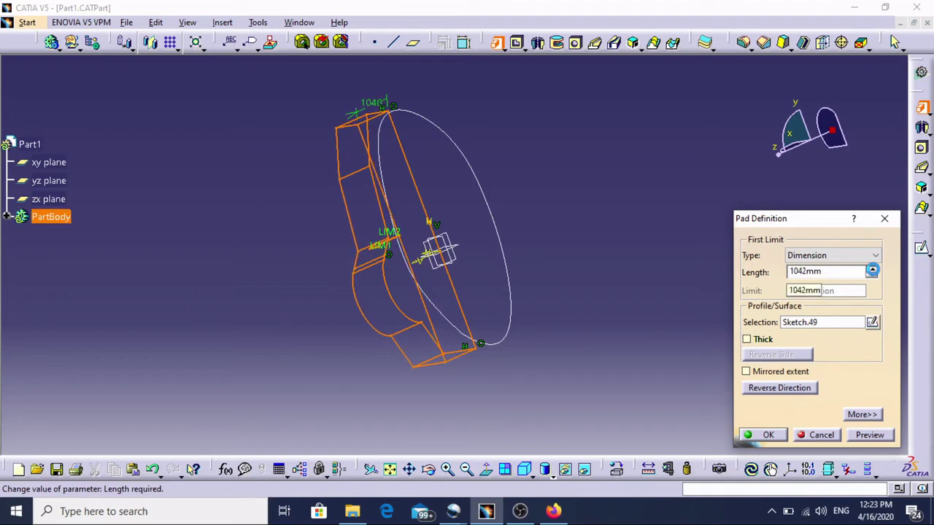
pyautogui.click(872, 269)
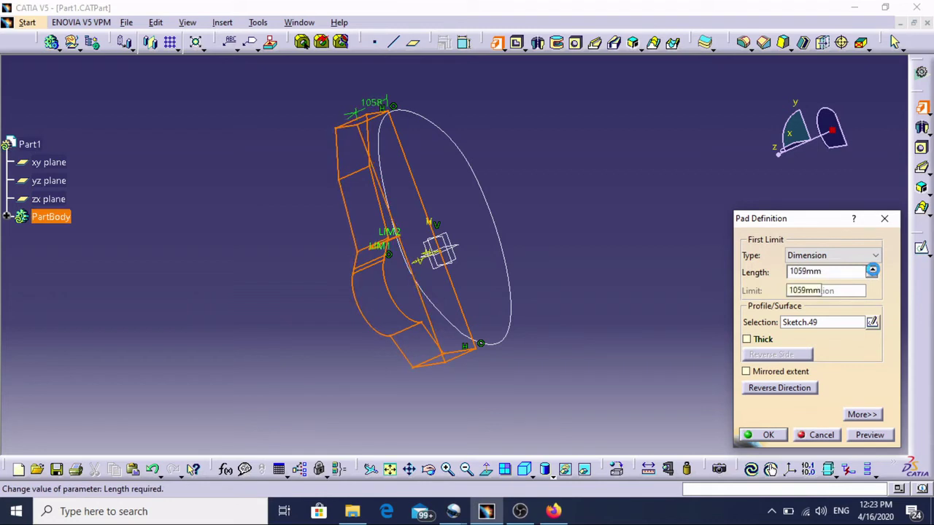
pyautogui.click(872, 269)
pyautogui.click(794, 271)
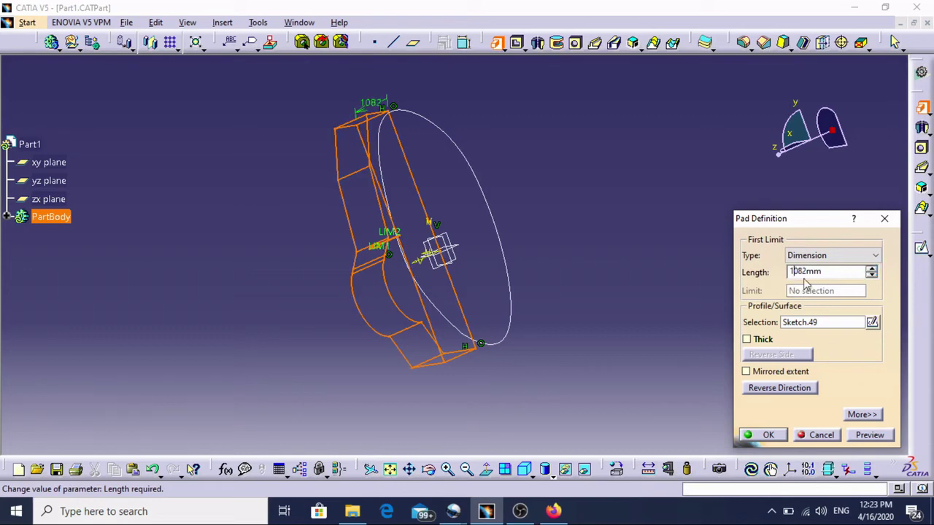
pyautogui.press('BackSpace')
pyautogui.write('2')
pyautogui.click(777, 435)
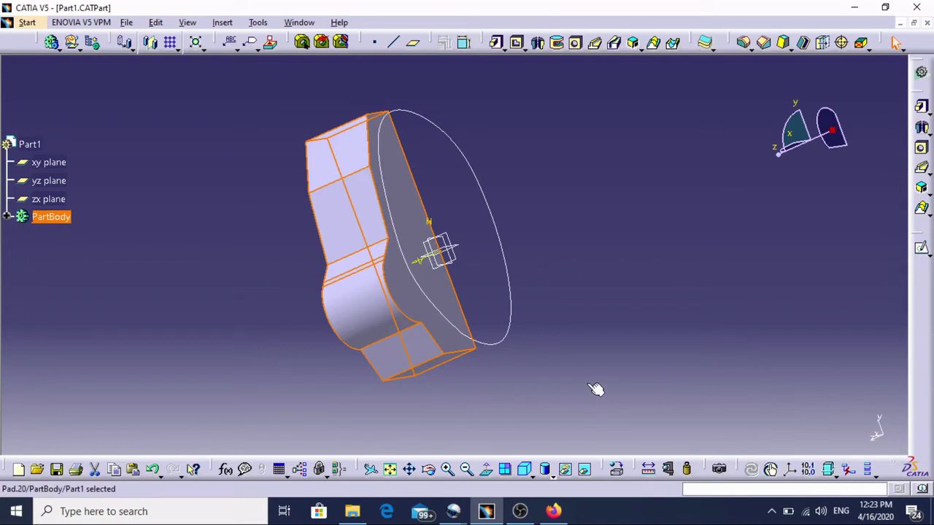
pyautogui.click(570, 294)
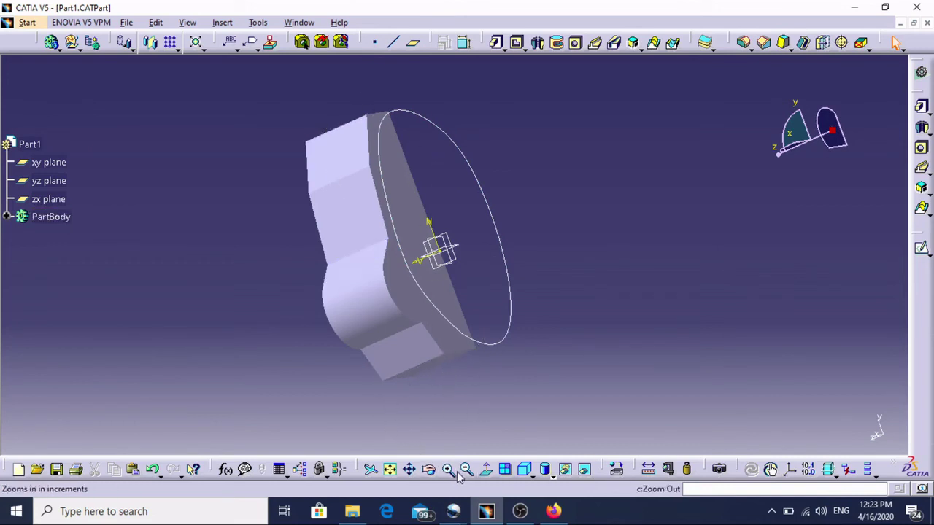
pyautogui.click(430, 471)
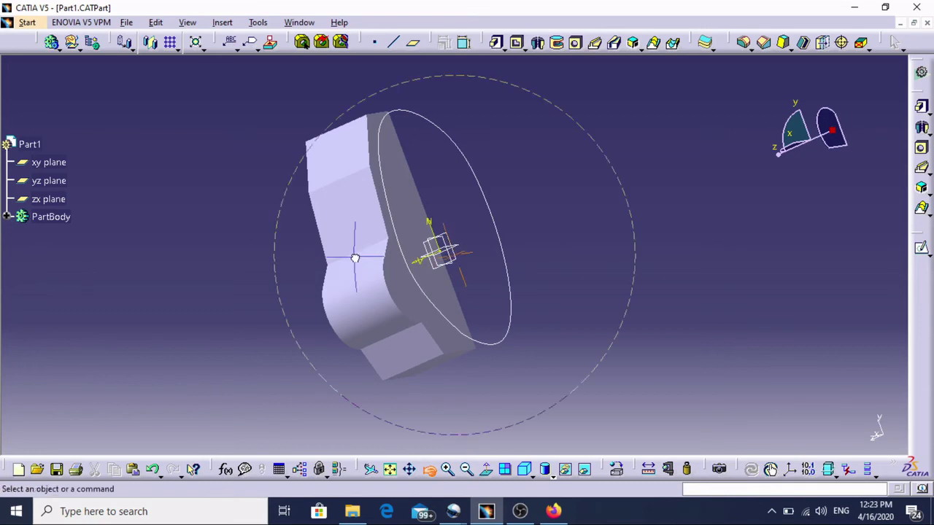
pyautogui.moveTo(357, 256); pyautogui.dragTo(444, 224)
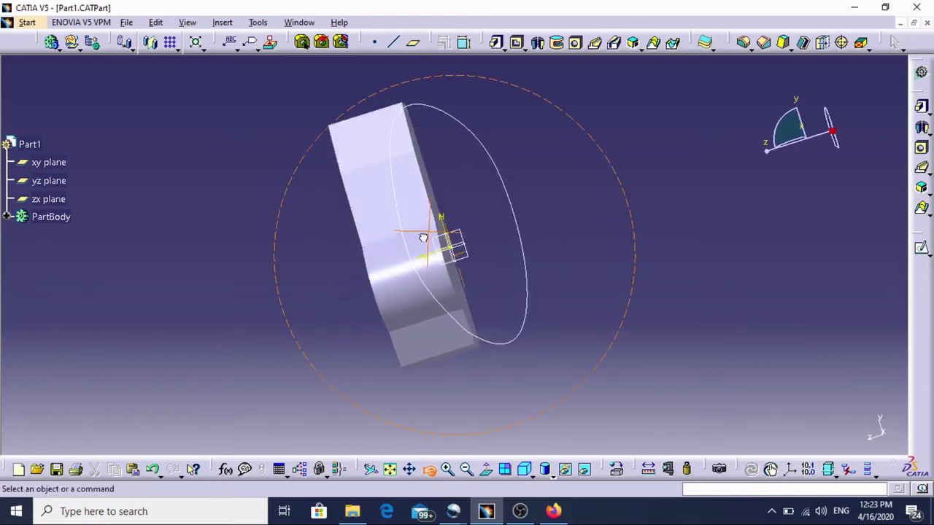
pyautogui.moveTo(443, 224); pyautogui.dragTo(389, 256)
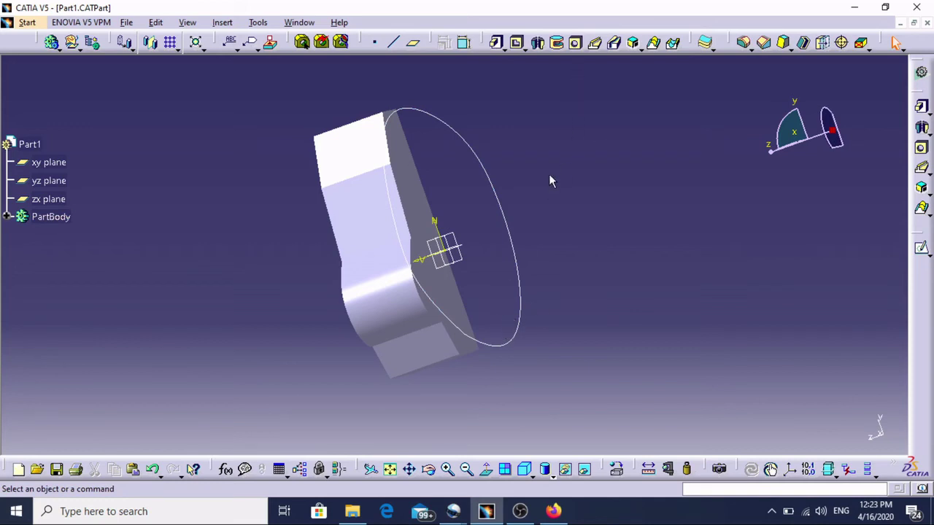
# Step: Undo the pad extrusion and clear the selection
pyautogui.click(153, 471)
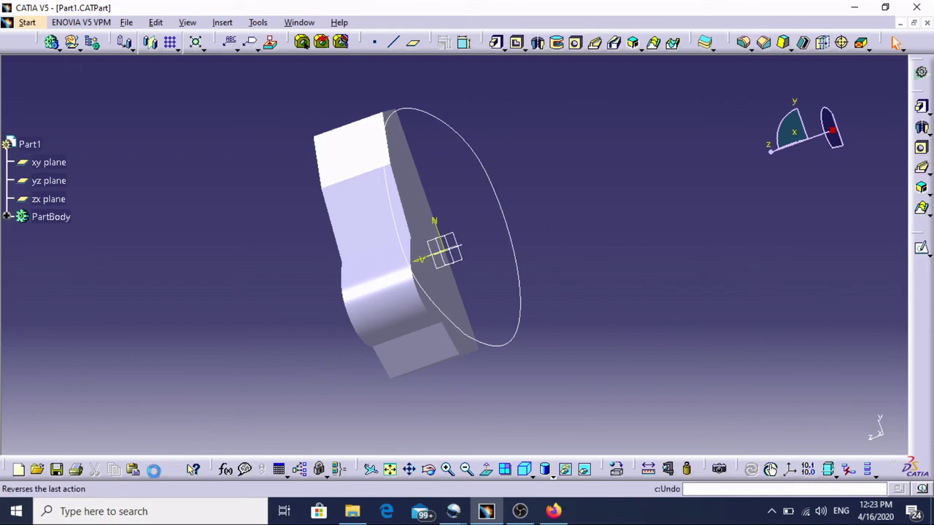
pyautogui.click(153, 471)
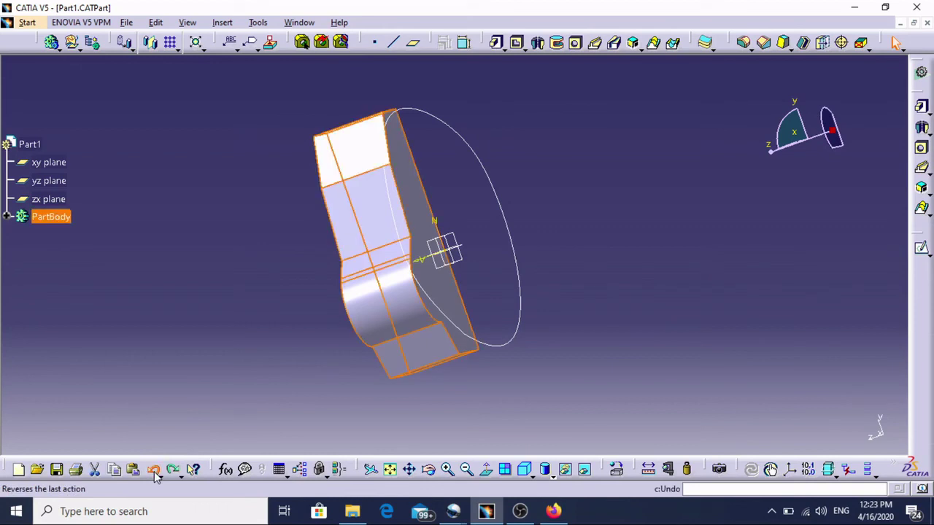
pyautogui.click(153, 471)
pyautogui.click(611, 194)
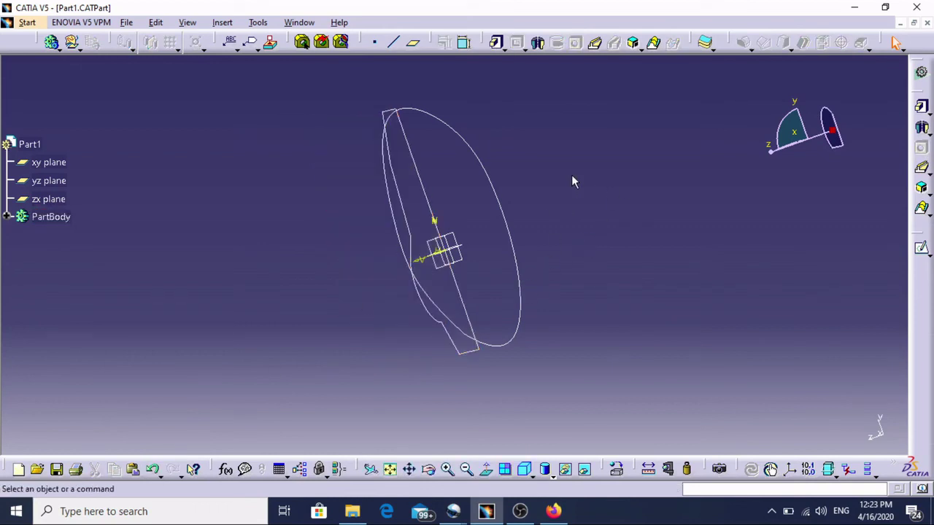
# Step: Solid Combine Sketch.48 as first profile with Sketch.49 as second profile
pyautogui.click(633, 42)
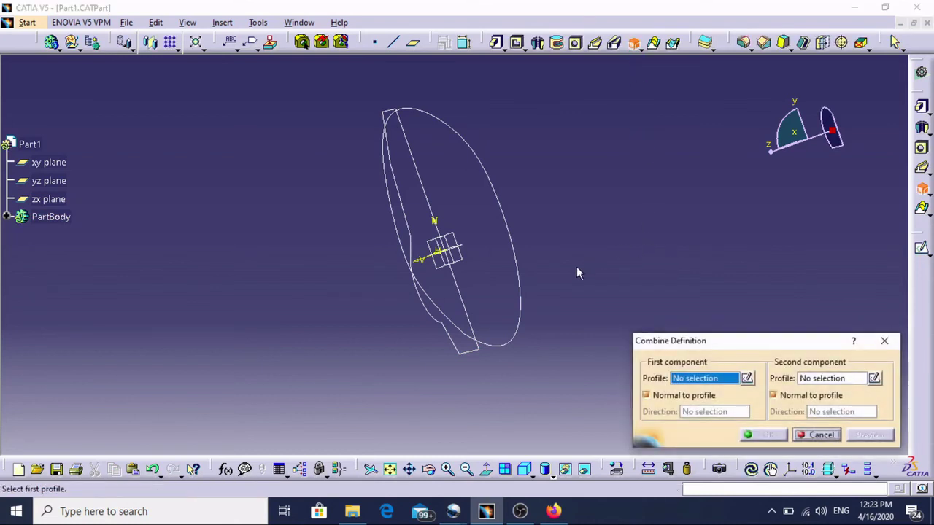
pyautogui.click(520, 336)
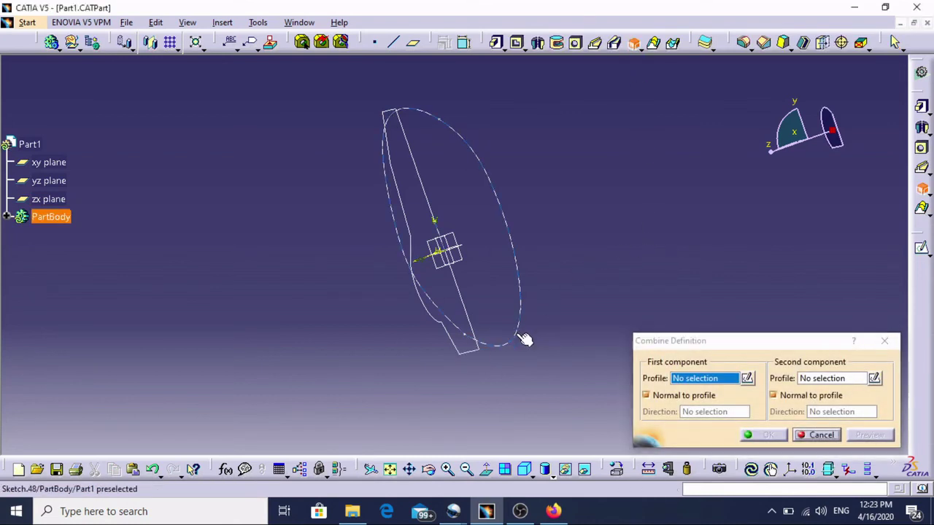
pyautogui.click(468, 362)
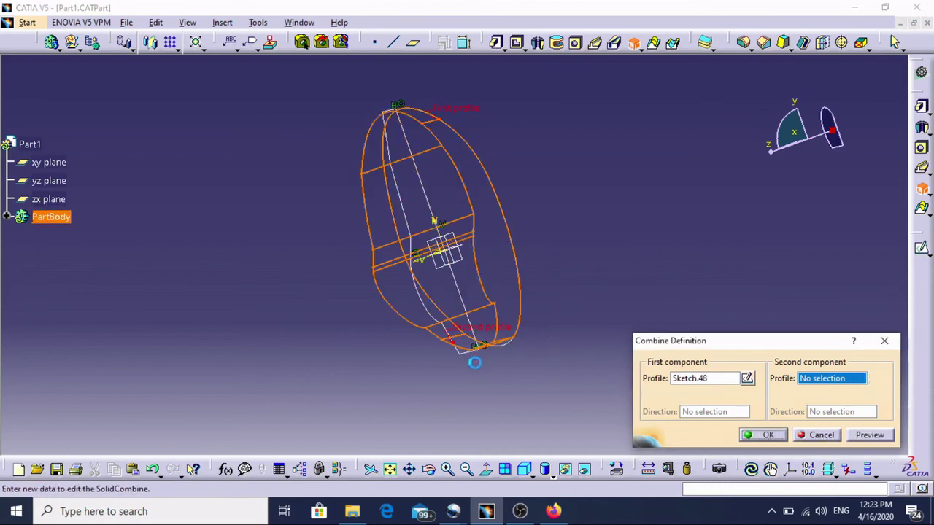
pyautogui.click(759, 434)
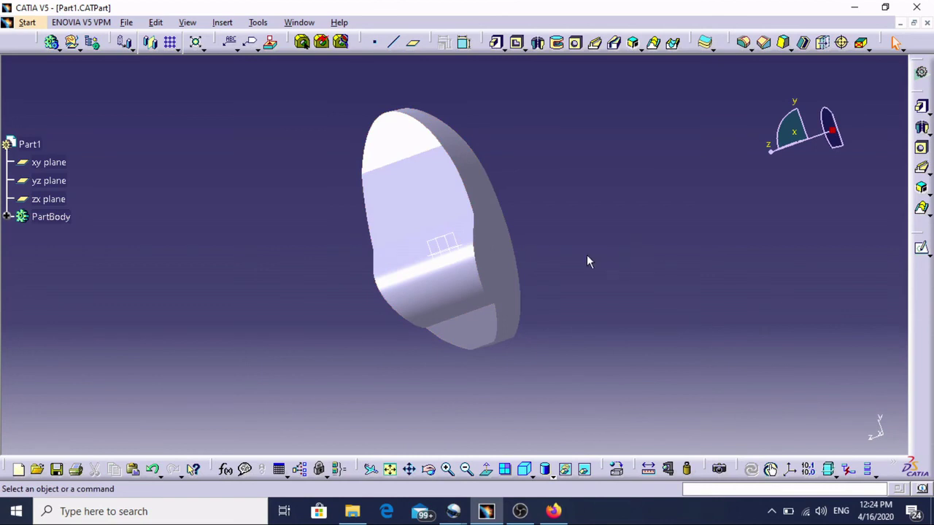
pyautogui.moveTo(586, 261)
pyautogui.mouseDown(button='middle')
pyautogui.moveTo(407, 264)
pyautogui.moveTo(681, 165)
pyautogui.mouseUp(button='middle')
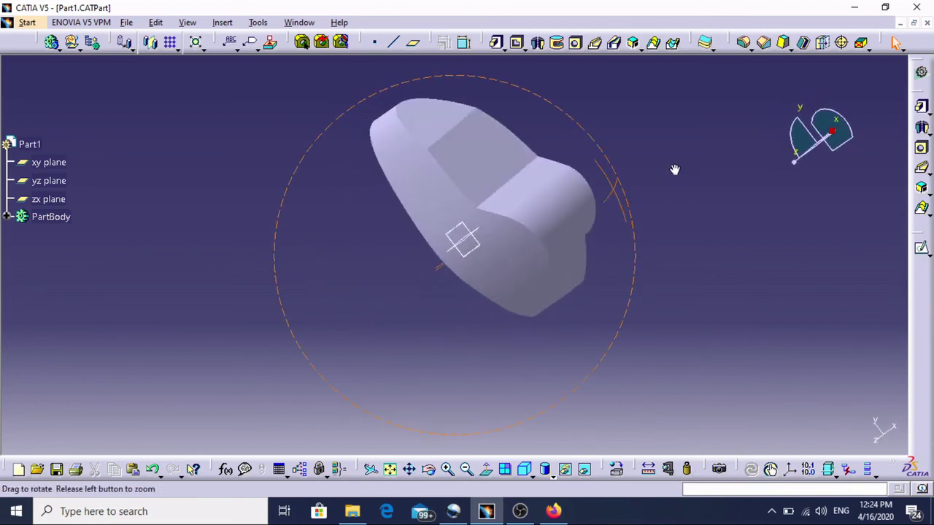
pyautogui.moveTo(681, 165); pyautogui.dragTo(524, 339, button='middle')
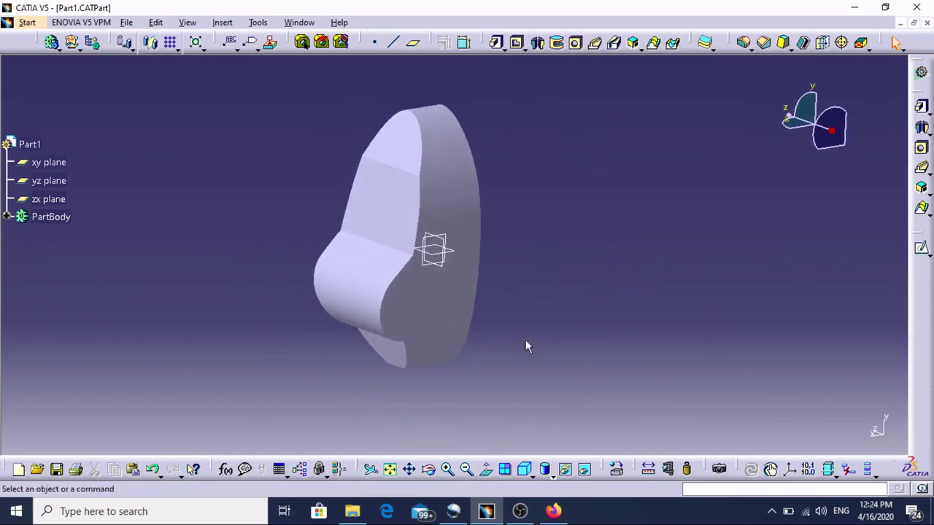